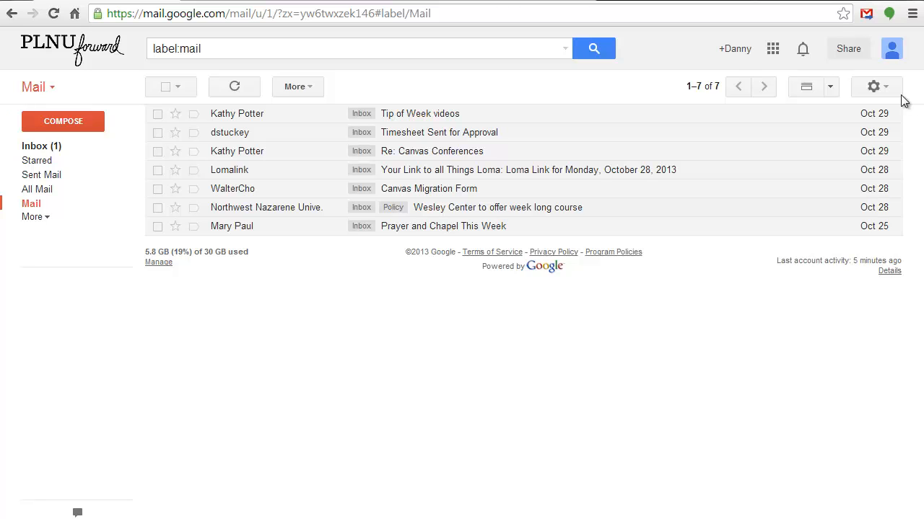
Enable the Quick Links lab on the Labs page of Gmail Settings
{"action": "left_click", "coordinate": [874, 87]}
{"action": "left_click", "coordinate": [824, 199]}
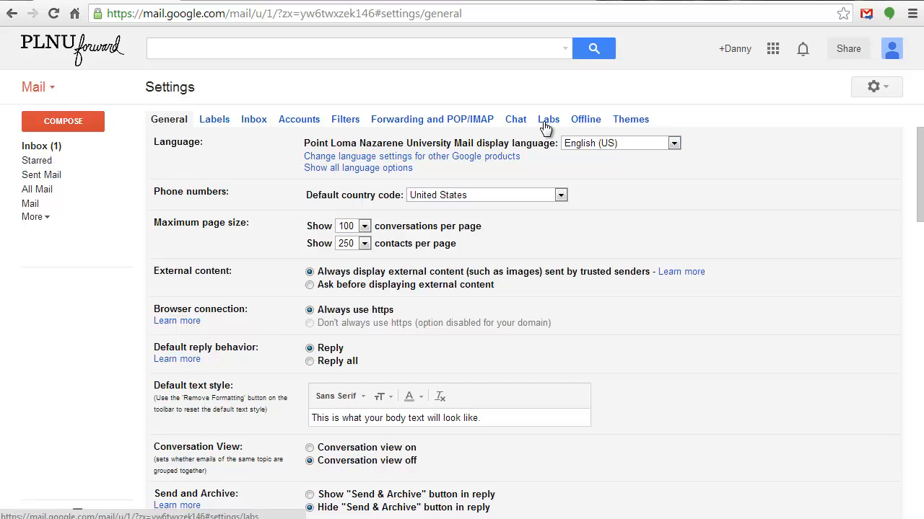
{"action": "left_click", "coordinate": [548, 120]}
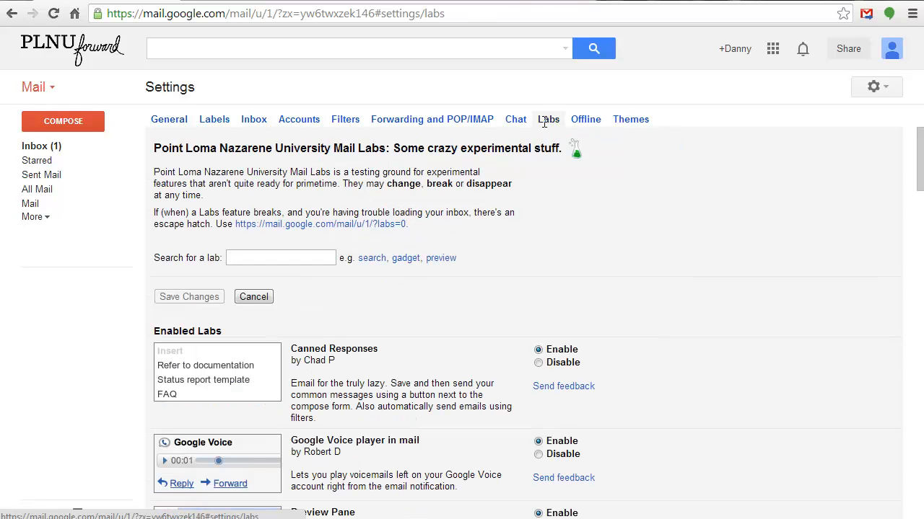
{"action": "scroll", "coordinate": [472, 253], "scroll_direction": "down", "scroll_amount": 3}
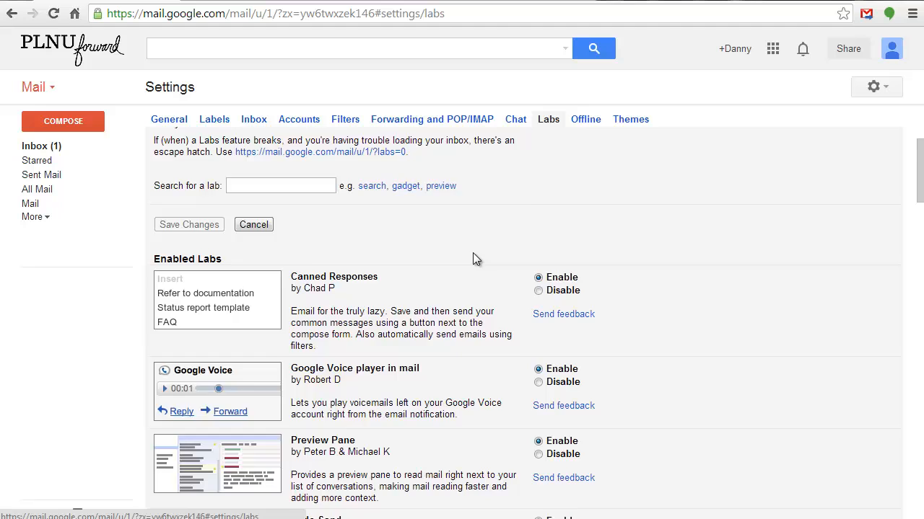
{"action": "scroll", "coordinate": [472, 253], "scroll_direction": "down", "scroll_amount": 4}
{"action": "scroll", "coordinate": [473, 252], "scroll_direction": "down", "scroll_amount": 2}
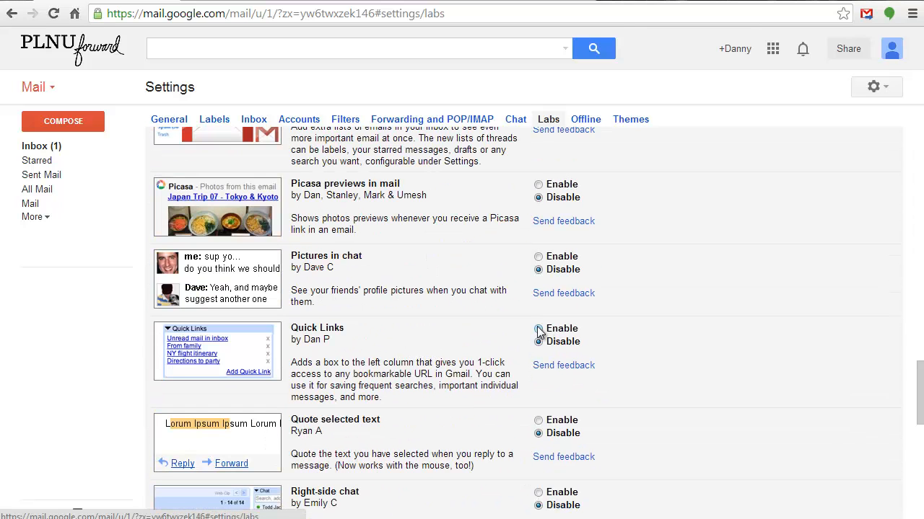
{"action": "left_click", "coordinate": [538, 329]}
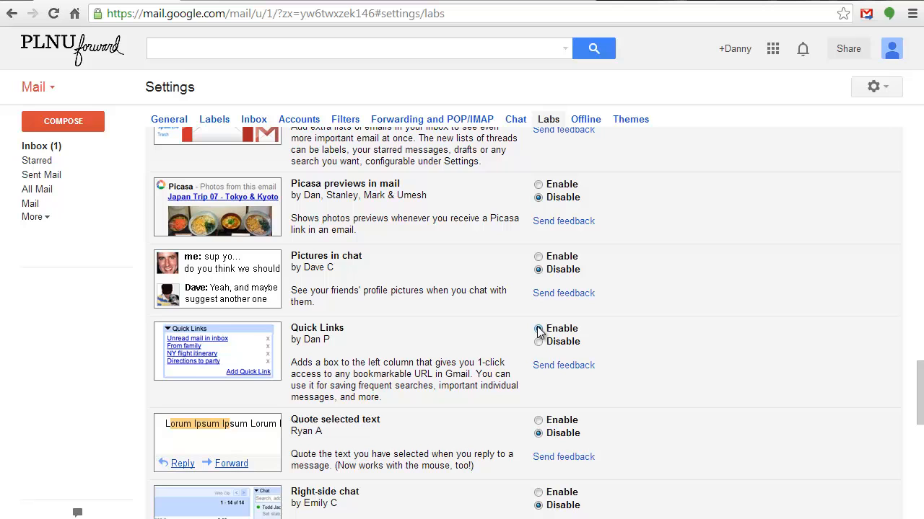
{"action": "scroll", "coordinate": [538, 331], "scroll_direction": "down", "scroll_amount": 10}
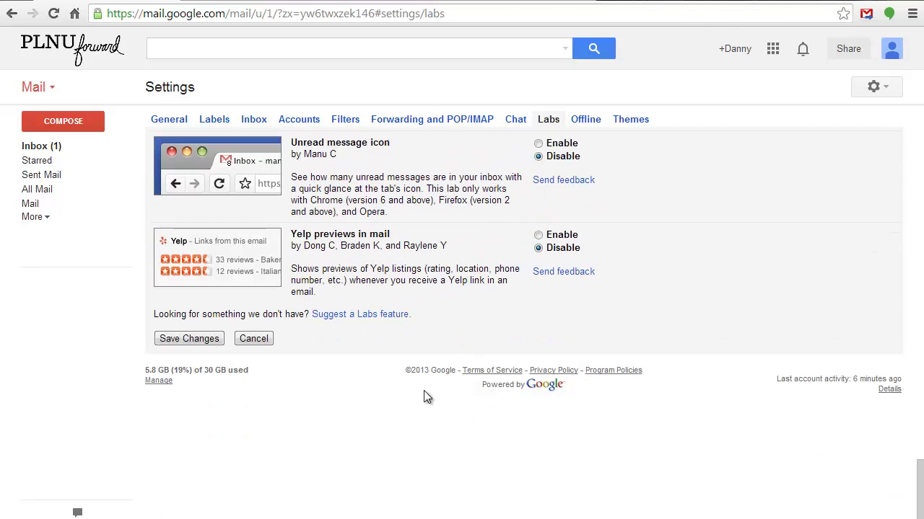
Save the Labs changes so the Quick Links box appears in the left column
{"action": "left_click", "coordinate": [190, 342]}
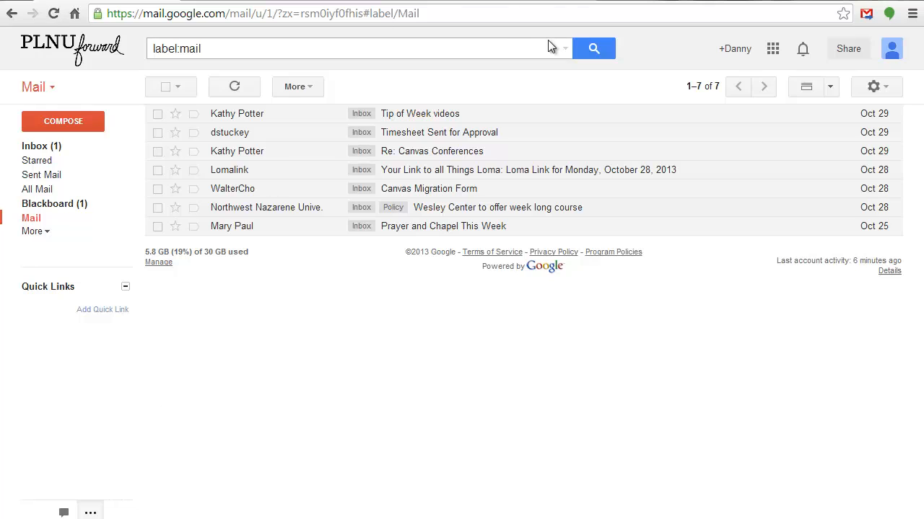
Run an advanced search for Advertise-labelled messages that have attachments
{"action": "left_click", "coordinate": [566, 49]}
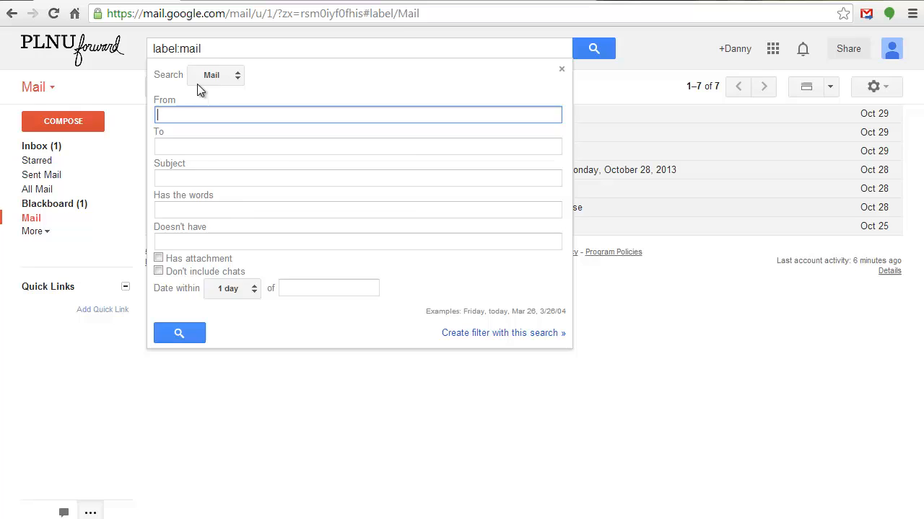
{"action": "left_click", "coordinate": [220, 75]}
{"action": "left_click", "coordinate": [243, 294]}
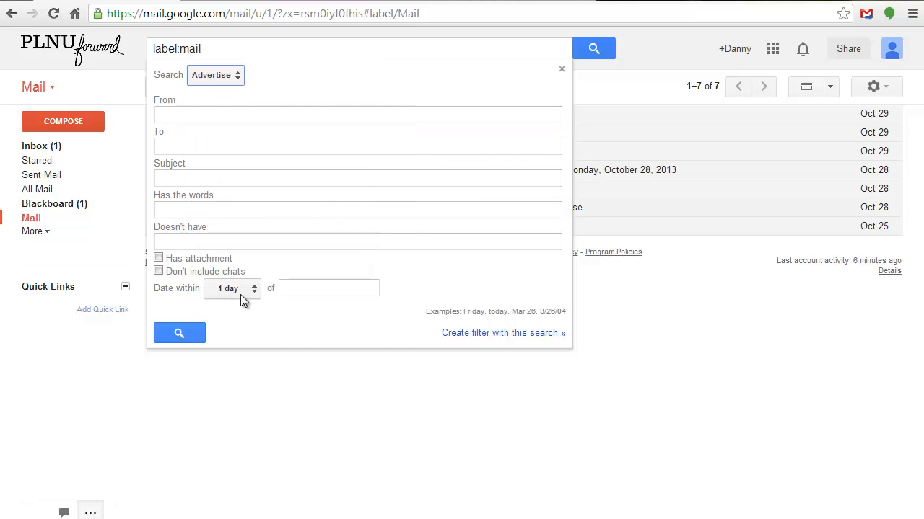
{"action": "left_click", "coordinate": [158, 258]}
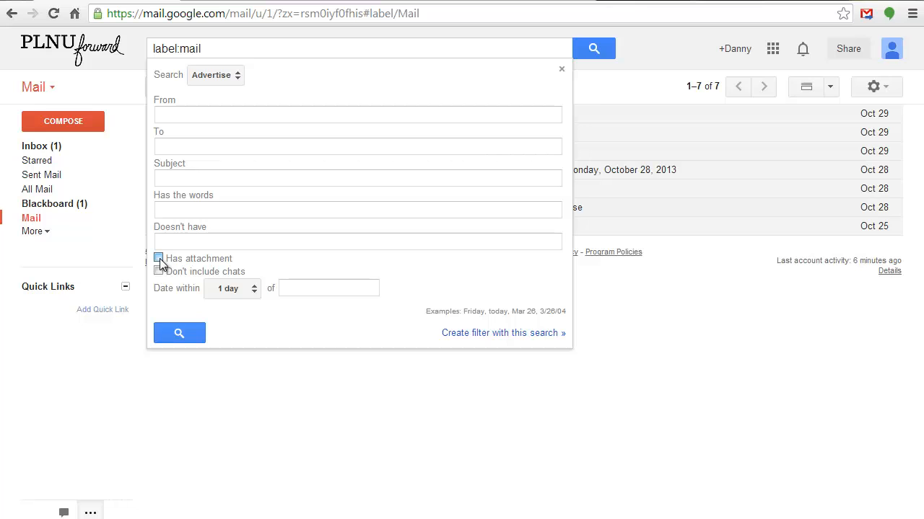
{"action": "left_click", "coordinate": [179, 333]}
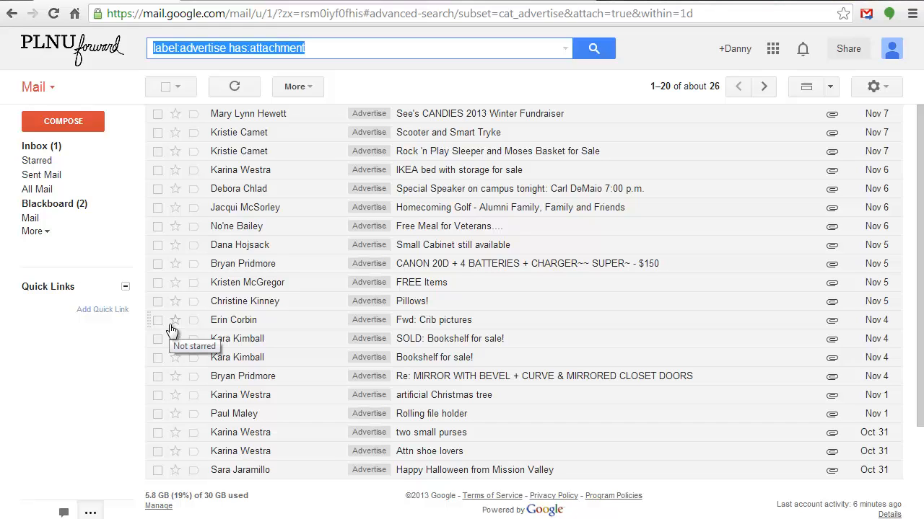
Save the search as a quick link titled 'Advertise Attachments' and return to the Mail label
{"action": "left_click", "coordinate": [103, 310]}
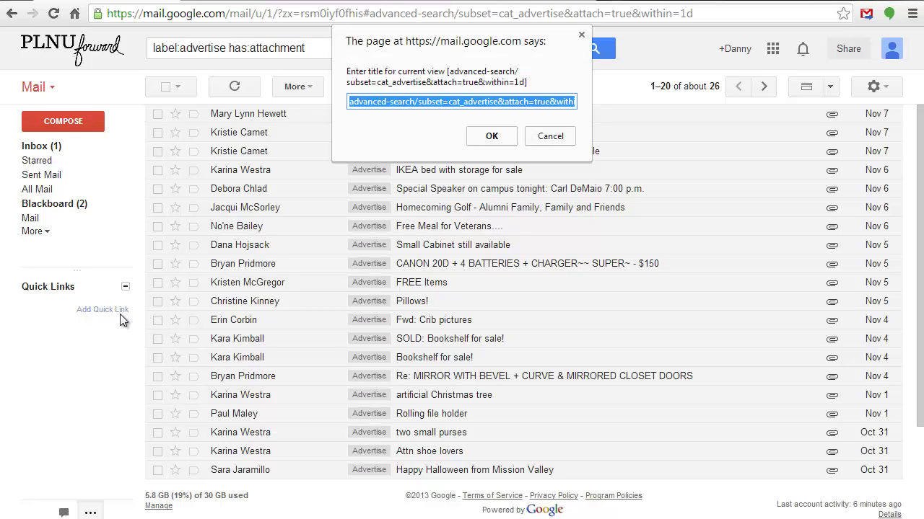
{"action": "type", "text": "Advertise Attachments"}
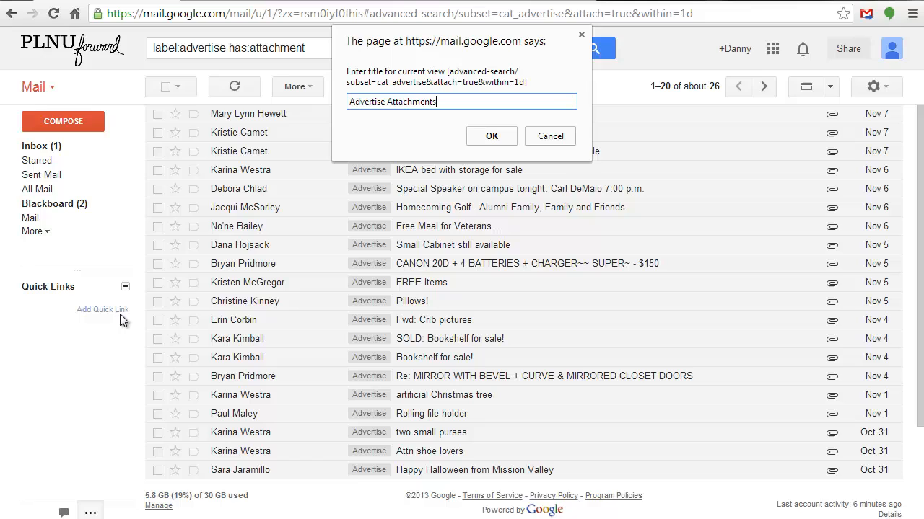
{"action": "left_click", "coordinate": [491, 135]}
{"action": "left_click", "coordinate": [31, 218]}
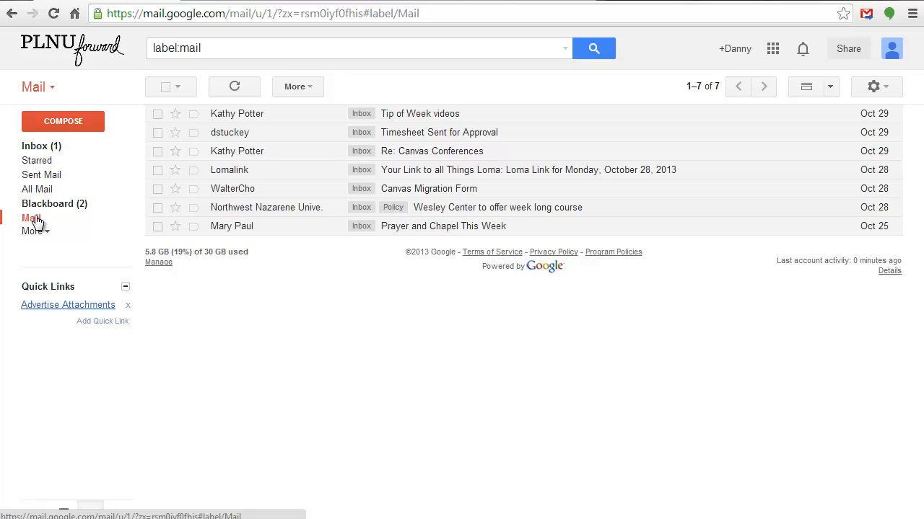
Run the saved Advertise Attachments quick link to list its matching messages
{"action": "left_click", "coordinate": [51, 304]}
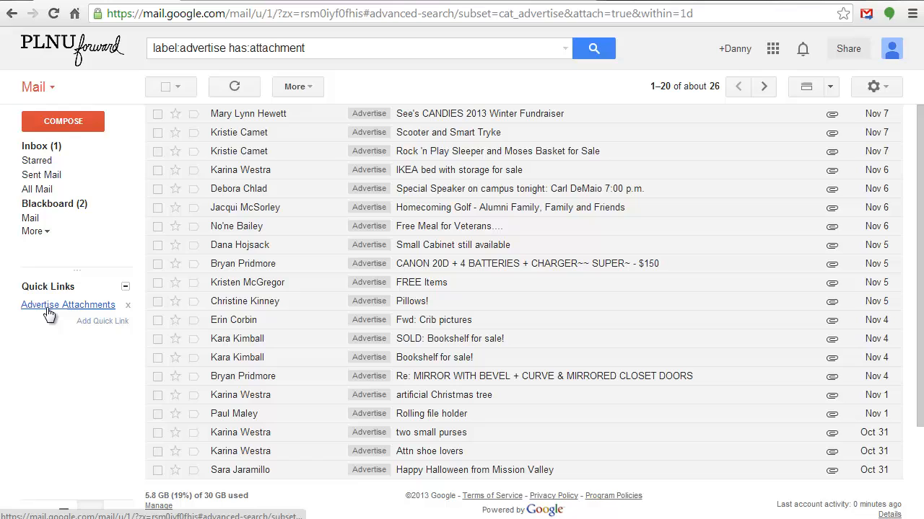